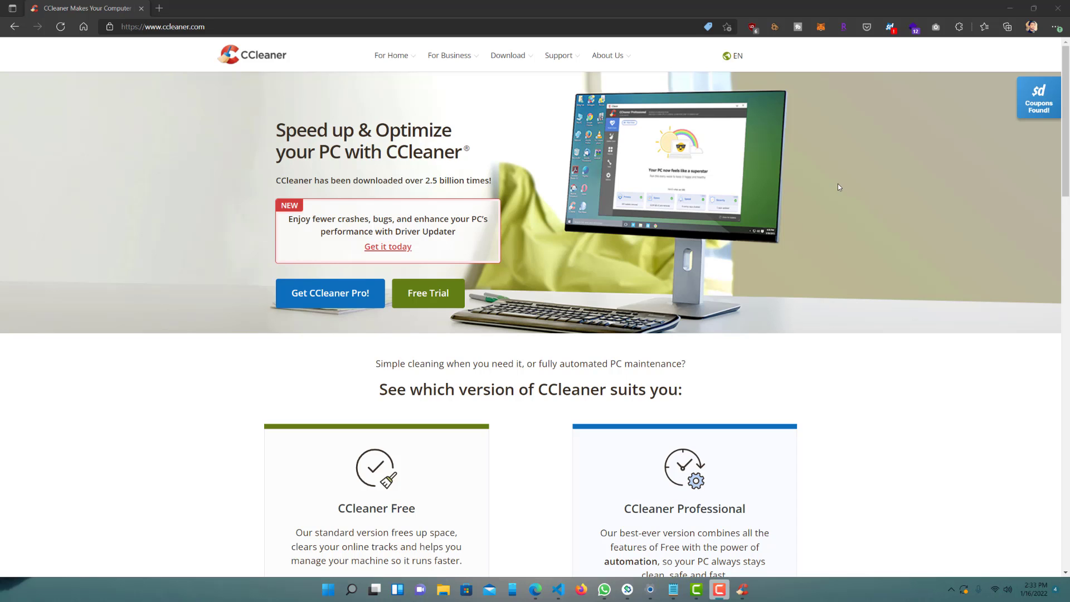
- Start the CCleaner Free Trial download from ccleaner.com and reach the thank-you page
{"action": "scroll", "coordinate": [810, 244], "scroll_direction": "down", "scroll_amount": 1}
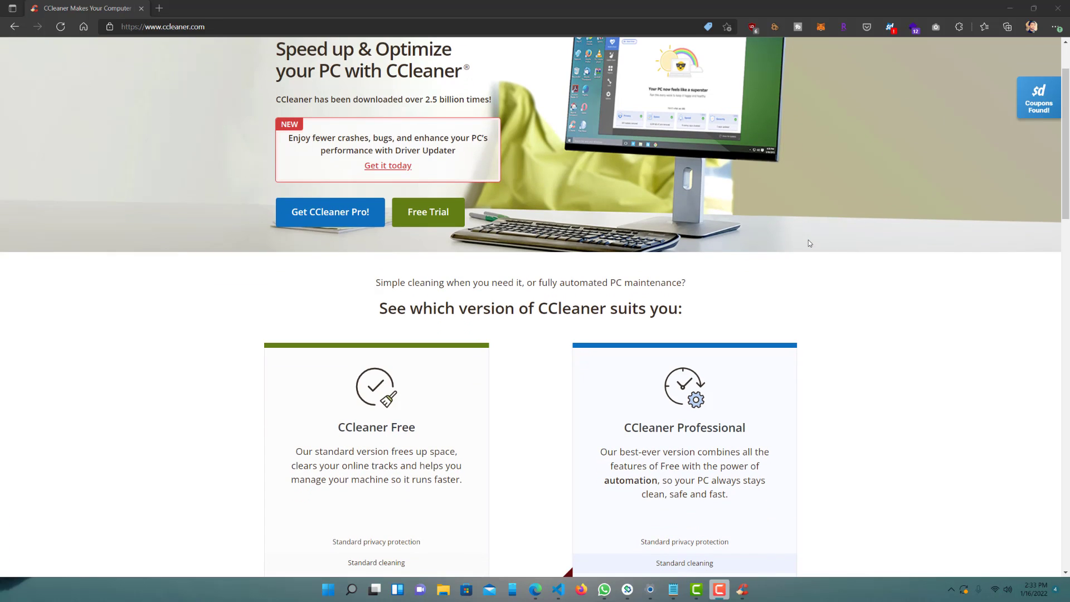
{"action": "scroll", "coordinate": [809, 243], "scroll_direction": "up", "scroll_amount": 1}
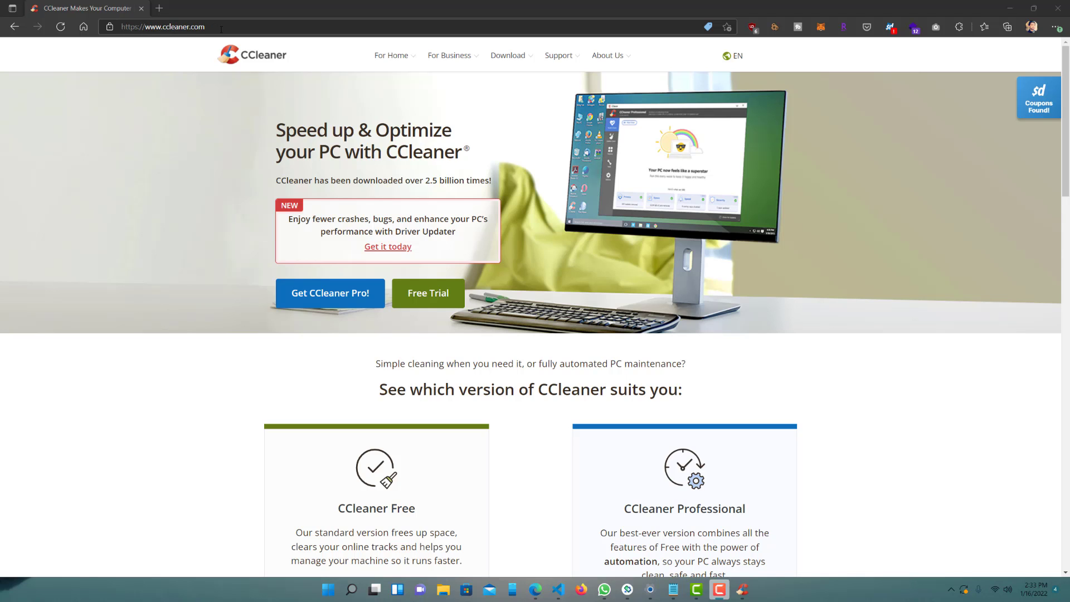
{"action": "left_click", "coordinate": [434, 300]}
{"action": "scroll", "coordinate": [491, 267], "scroll_direction": "down", "scroll_amount": 2}
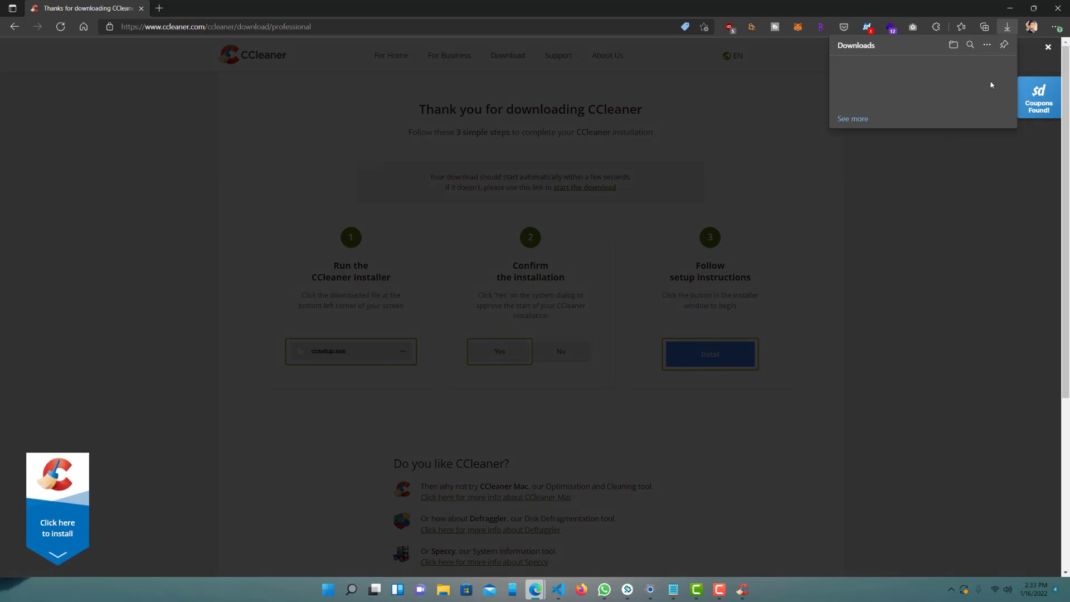
- Dismiss Edge's downloads panel and reposition the CCleaner Free window on its Health Check screen
{"action": "left_click", "coordinate": [902, 224]}
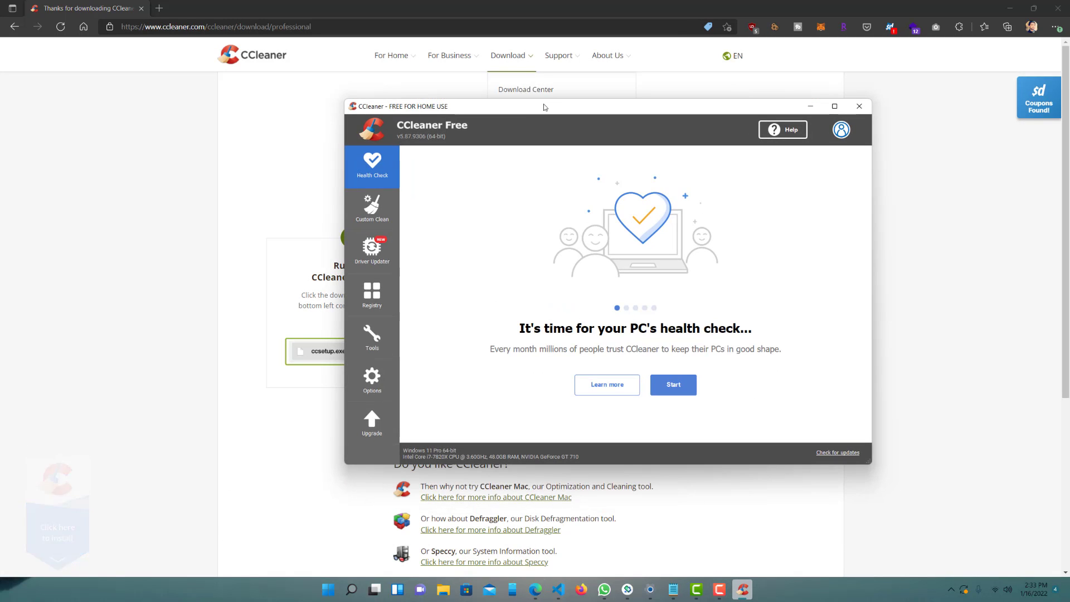
{"action": "left_click_drag", "start_coordinate": [544, 105], "coordinate": [520, 99]}
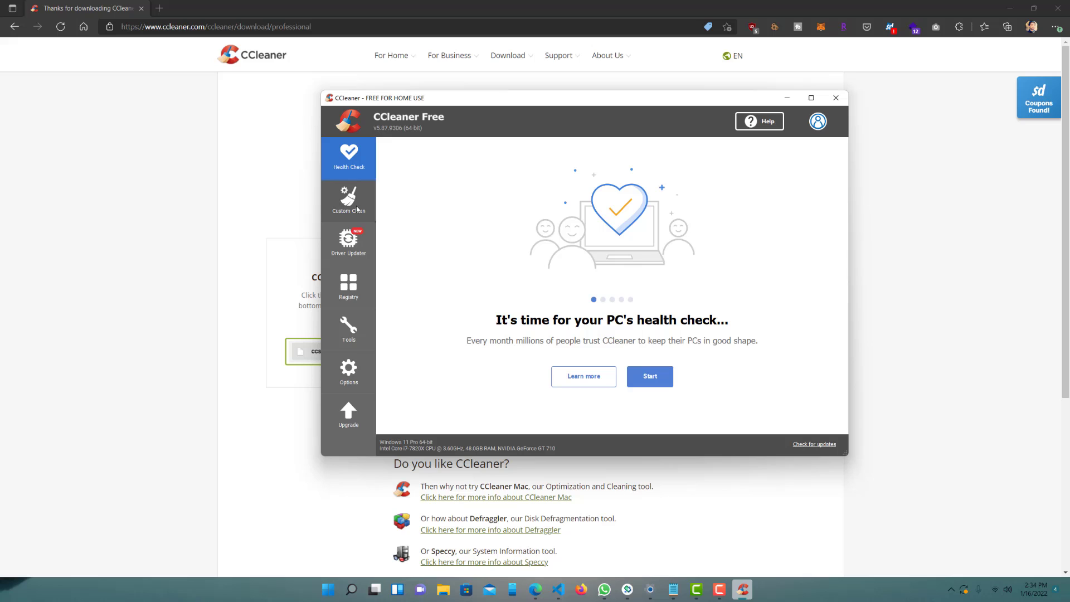
{"action": "left_click_drag", "start_coordinate": [435, 97], "coordinate": [508, 87]}
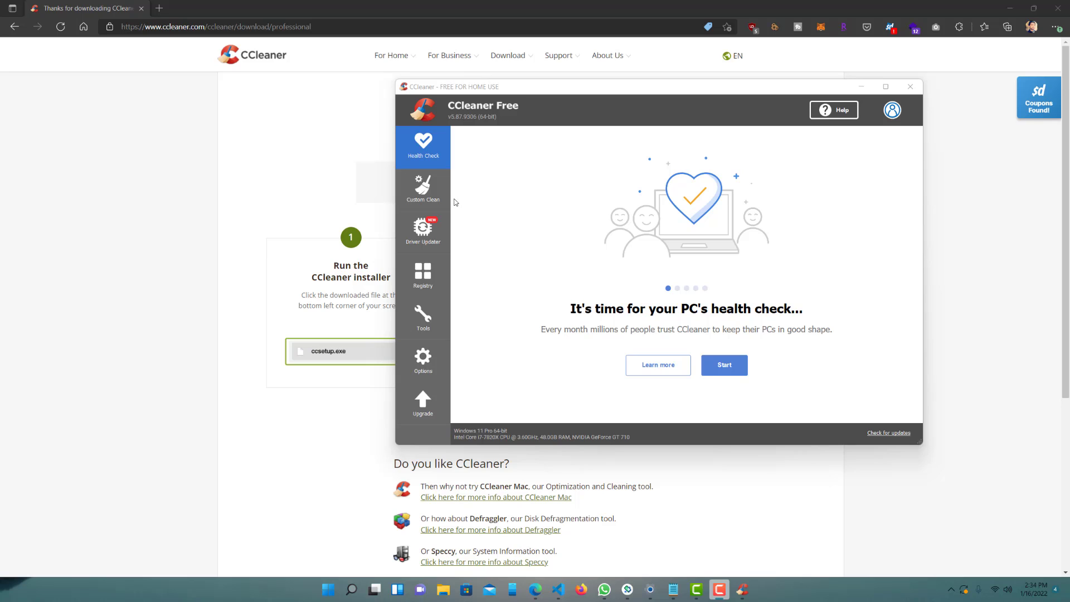
- Open Custom Clean and scroll through the checked Windows cleaning items
{"action": "left_click", "coordinate": [425, 174]}
{"action": "scroll", "coordinate": [514, 237], "scroll_direction": "up", "scroll_amount": 6}
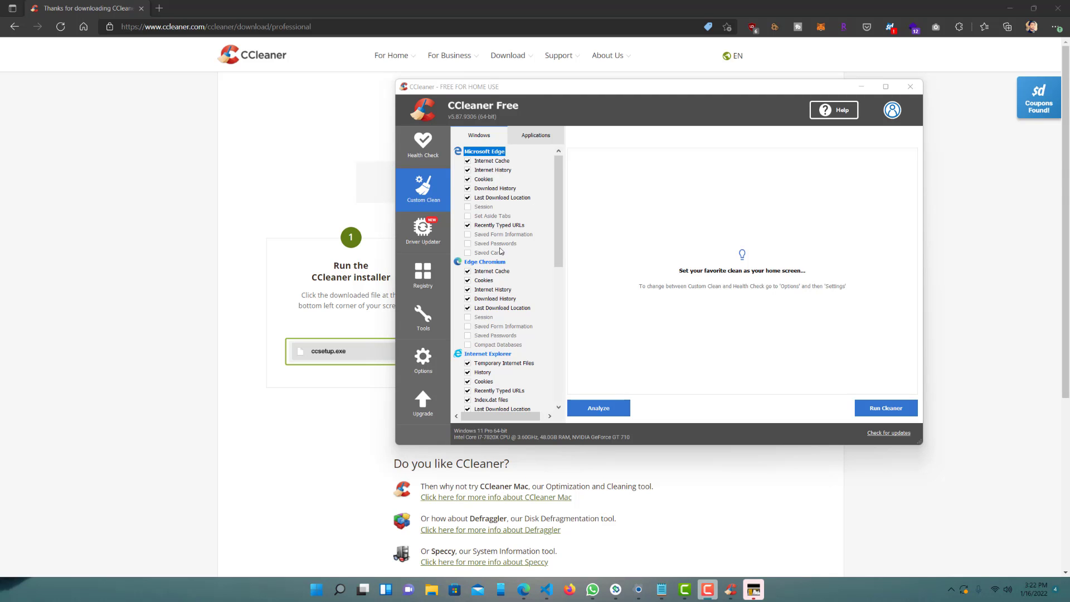
{"action": "scroll", "coordinate": [503, 252], "scroll_direction": "down", "scroll_amount": 2}
{"action": "scroll", "coordinate": [503, 252], "scroll_direction": "down", "scroll_amount": 5}
{"action": "scroll", "coordinate": [505, 248], "scroll_direction": "down", "scroll_amount": 3}
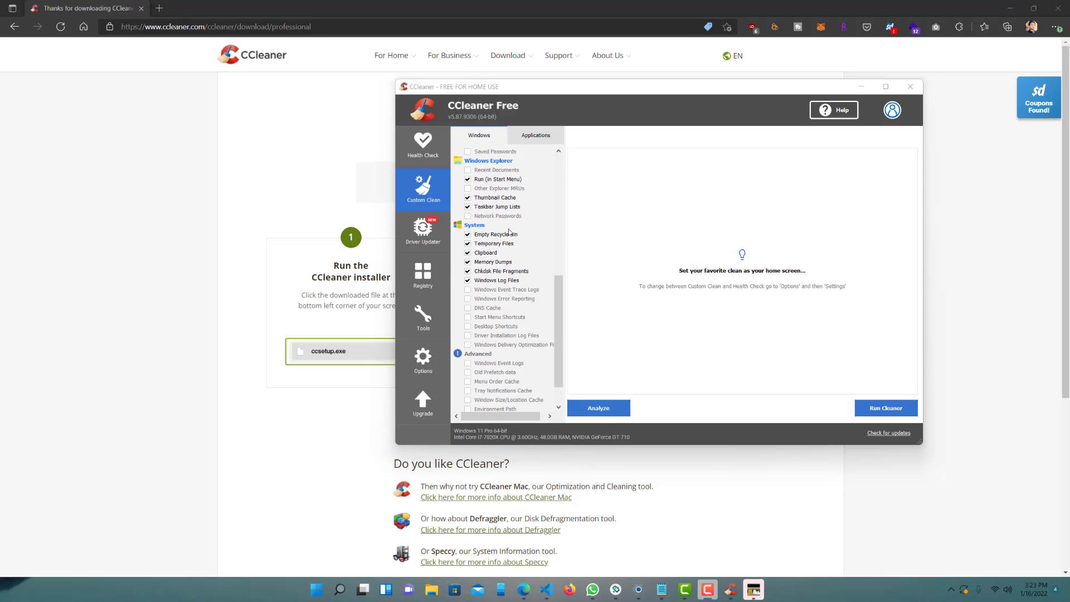
{"action": "scroll", "coordinate": [508, 233], "scroll_direction": "up", "scroll_amount": 10}
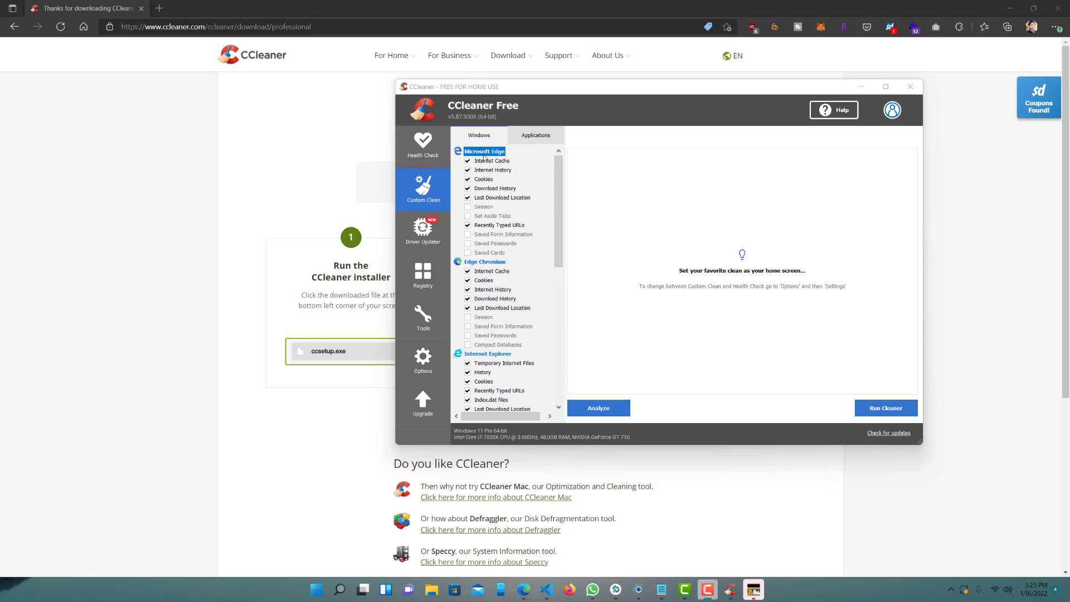
{"action": "scroll", "coordinate": [495, 262], "scroll_direction": "down", "scroll_amount": 3}
{"action": "scroll", "coordinate": [498, 265], "scroll_direction": "down", "scroll_amount": 2}
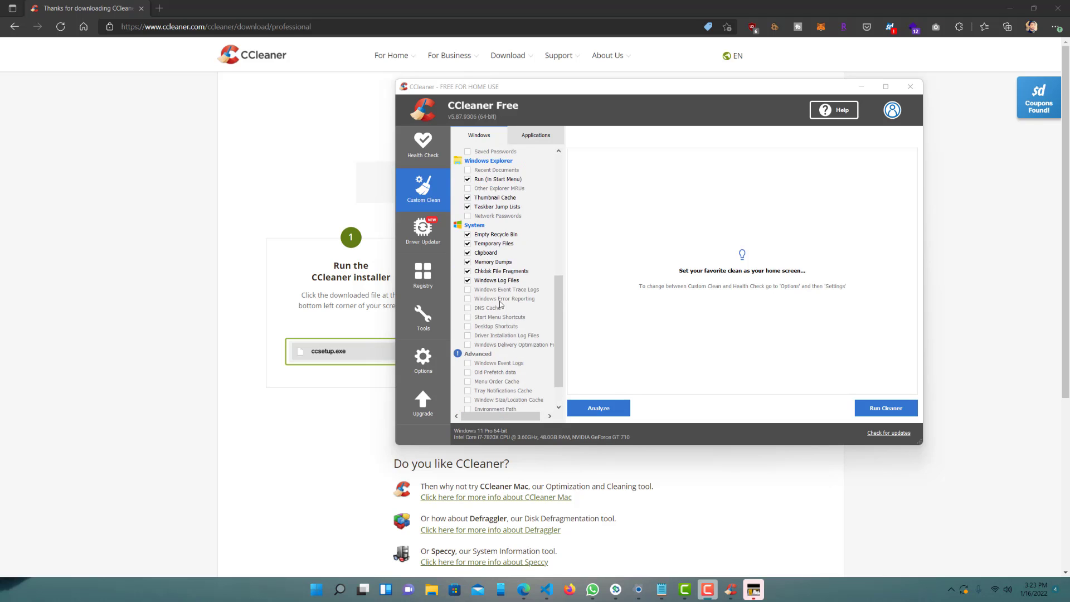
{"action": "scroll", "coordinate": [493, 219], "scroll_direction": "up", "scroll_amount": 5}
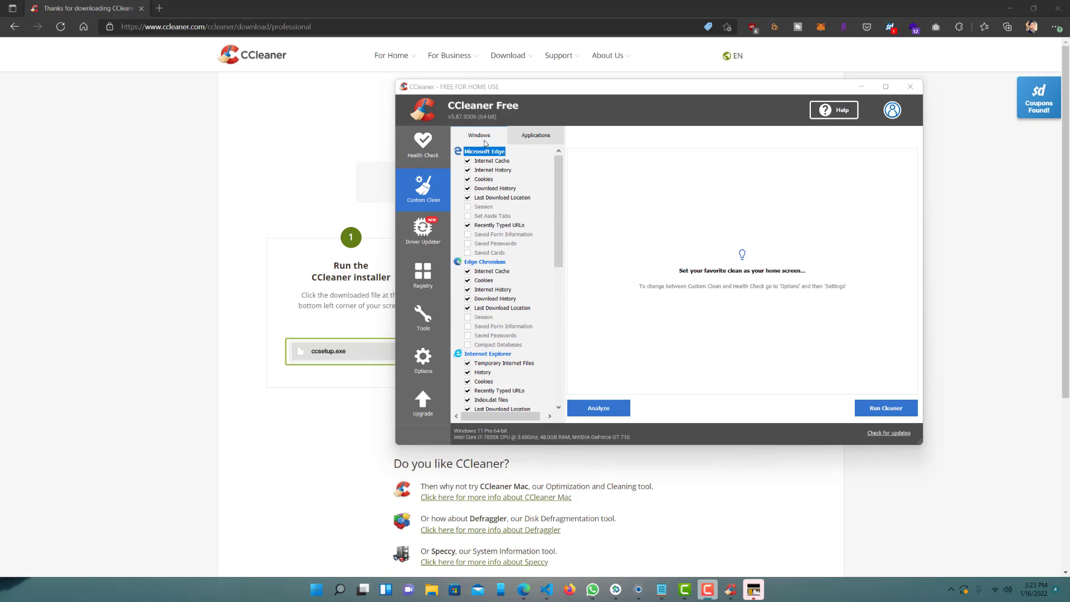
- Review the Applications cleaning items, then return to the Windows list
{"action": "left_click", "coordinate": [514, 138]}
{"action": "scroll", "coordinate": [504, 159], "scroll_direction": "down", "scroll_amount": 1}
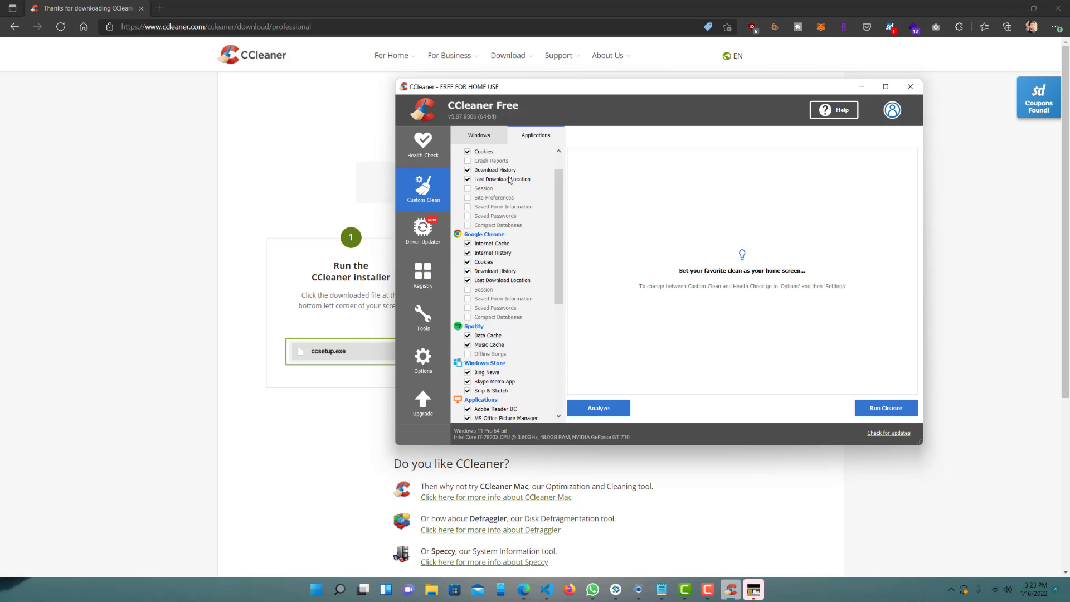
{"action": "scroll", "coordinate": [506, 179], "scroll_direction": "up", "scroll_amount": 1}
{"action": "scroll", "coordinate": [490, 234], "scroll_direction": "down", "scroll_amount": 8}
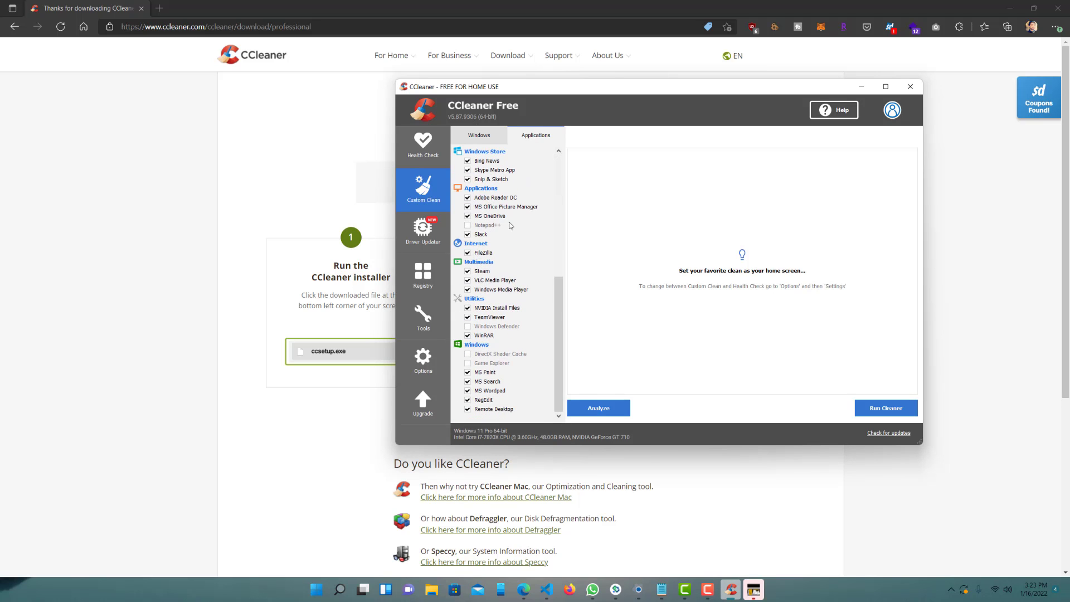
{"action": "scroll", "coordinate": [488, 217], "scroll_direction": "up", "scroll_amount": 2}
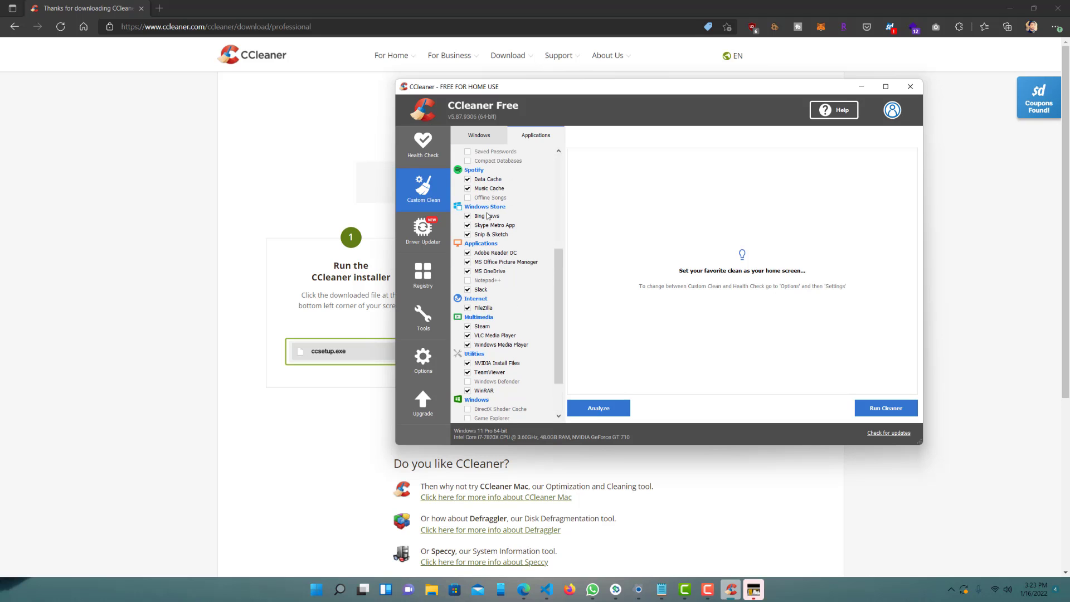
{"action": "scroll", "coordinate": [496, 251], "scroll_direction": "up", "scroll_amount": 6}
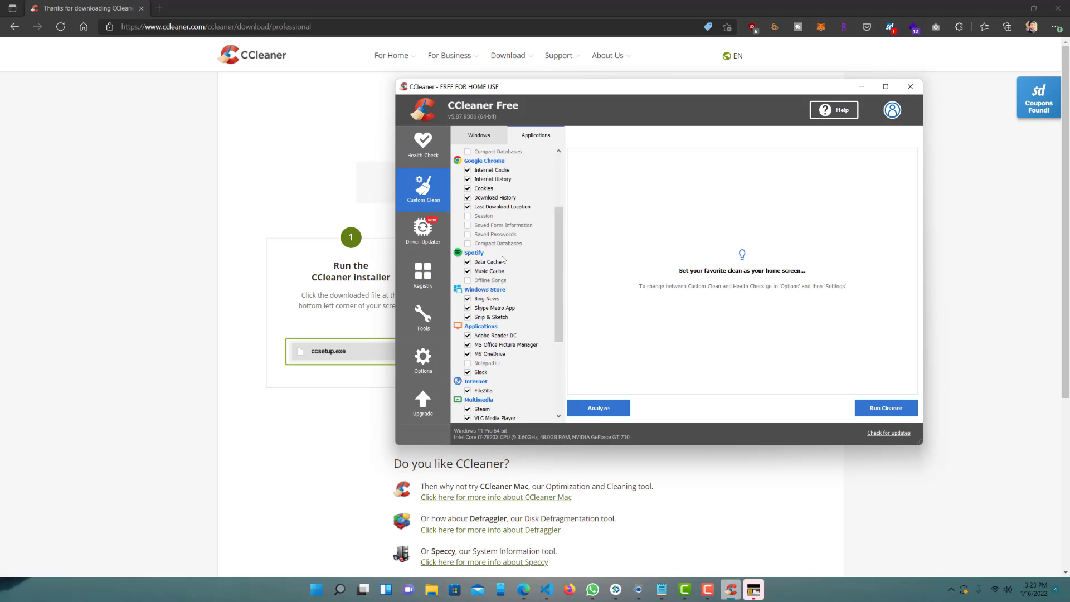
{"action": "left_click", "coordinate": [501, 139]}
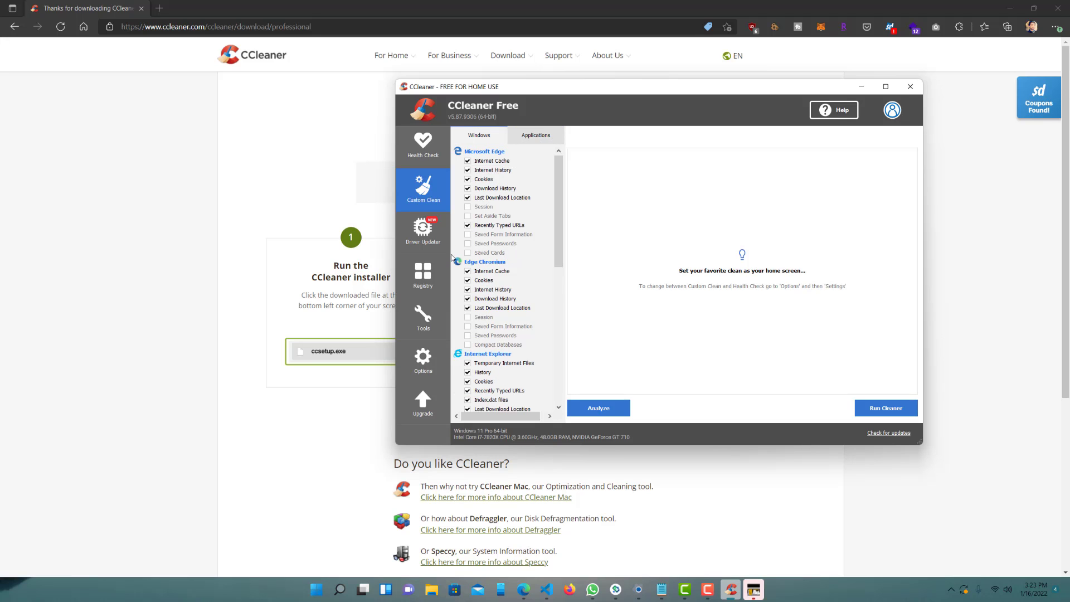
- Open Driver Updater and continue past the Welcome page to 'What are drivers?'
{"action": "left_click", "coordinate": [435, 246]}
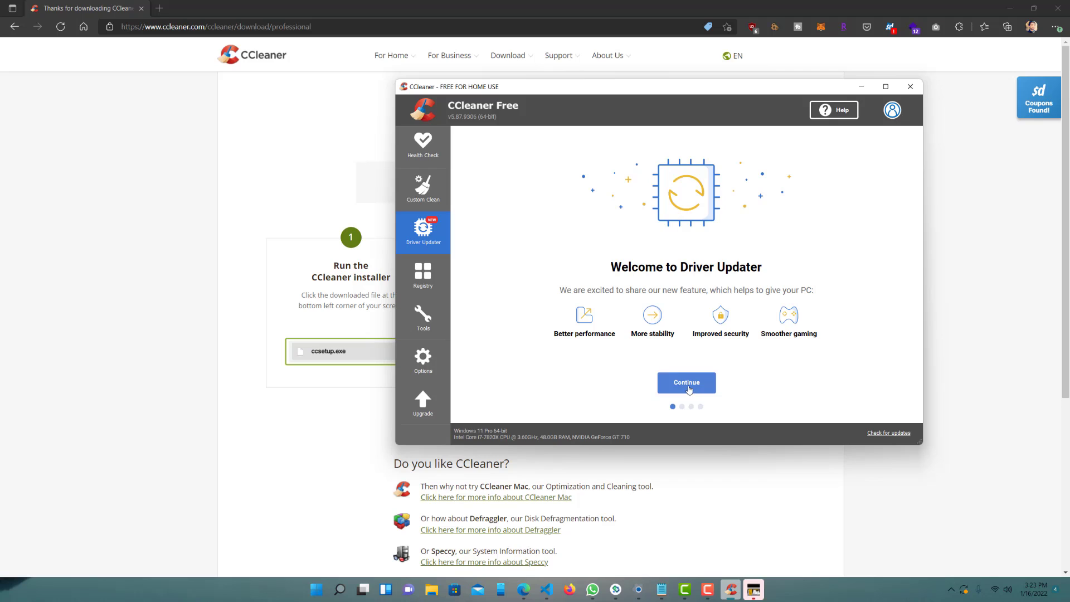
{"action": "left_click", "coordinate": [689, 389]}
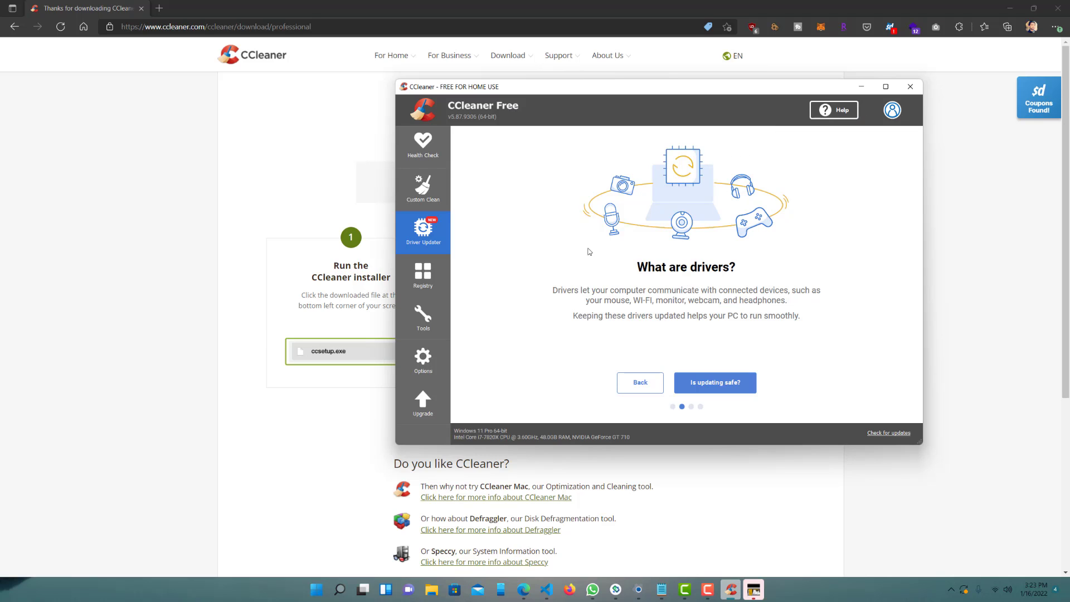
- View the Registry Cleaner checklist, then show the Tools Uninstall list of installed programs
{"action": "left_click", "coordinate": [433, 260]}
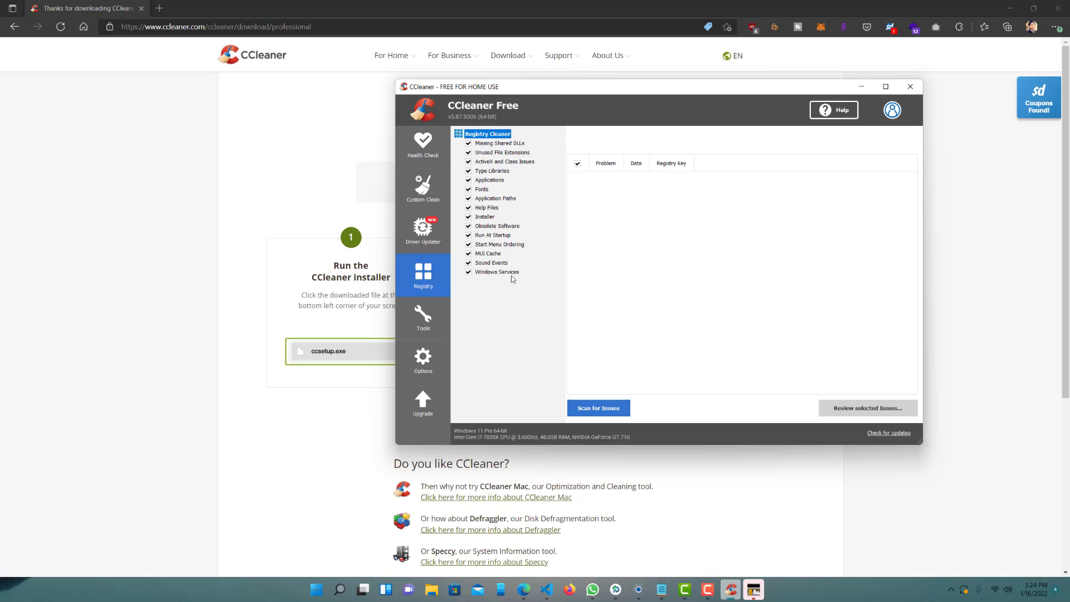
{"action": "left_click", "coordinate": [424, 316]}
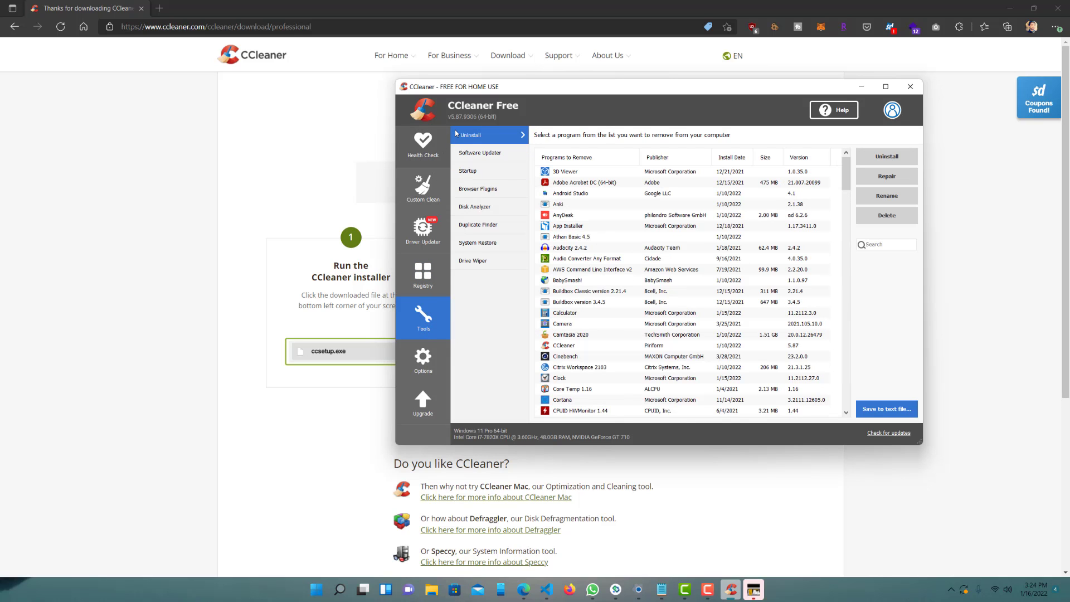
- Show the Tools > Startup list of Windows startup programs and scroll through it
{"action": "left_click", "coordinate": [485, 152]}
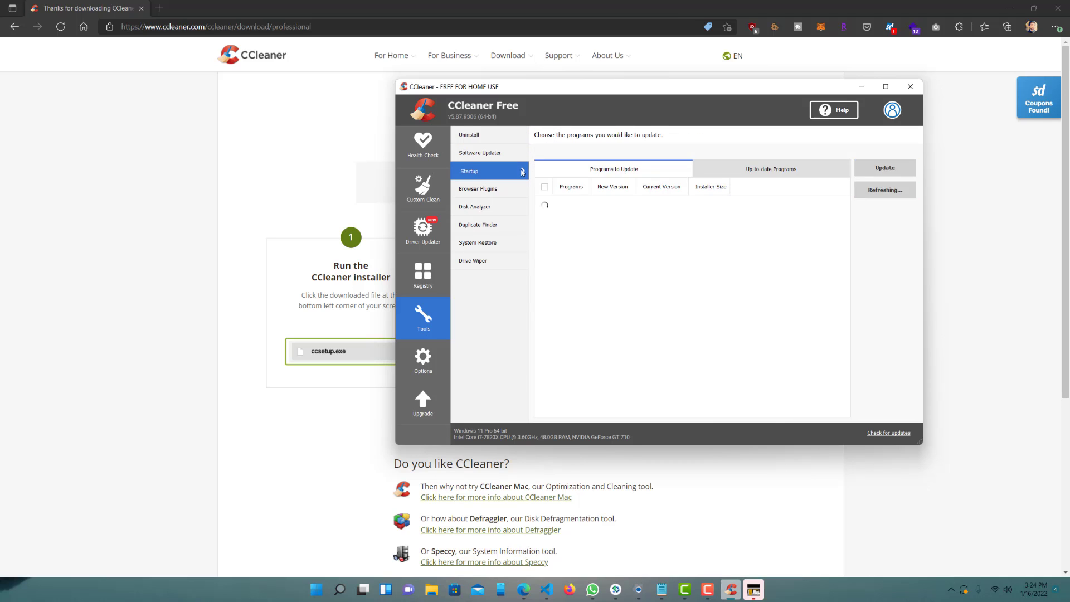
{"action": "left_click", "coordinate": [522, 171]}
{"action": "scroll", "coordinate": [590, 226], "scroll_direction": "down", "scroll_amount": 1}
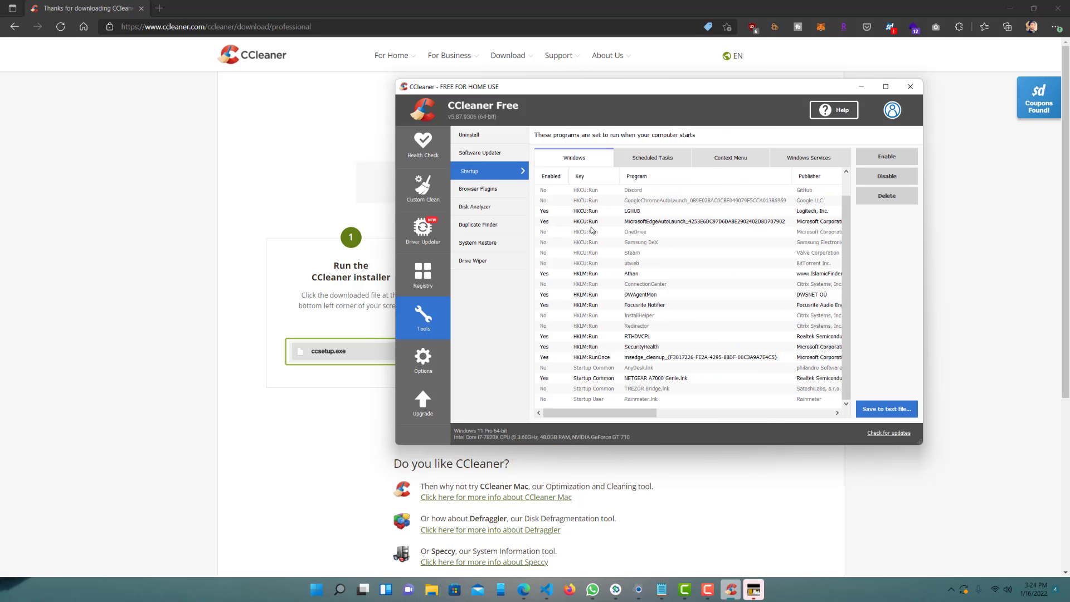
{"action": "scroll", "coordinate": [603, 253], "scroll_direction": "up", "scroll_amount": 1}
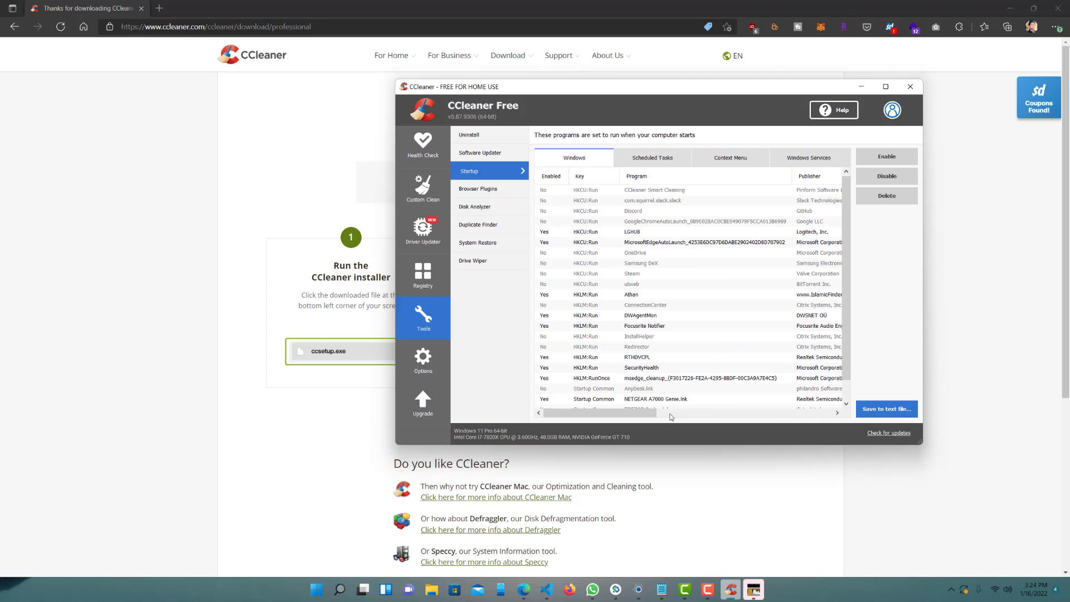
{"action": "scroll", "coordinate": [665, 413], "scroll_direction": "right", "scroll_amount": 3}
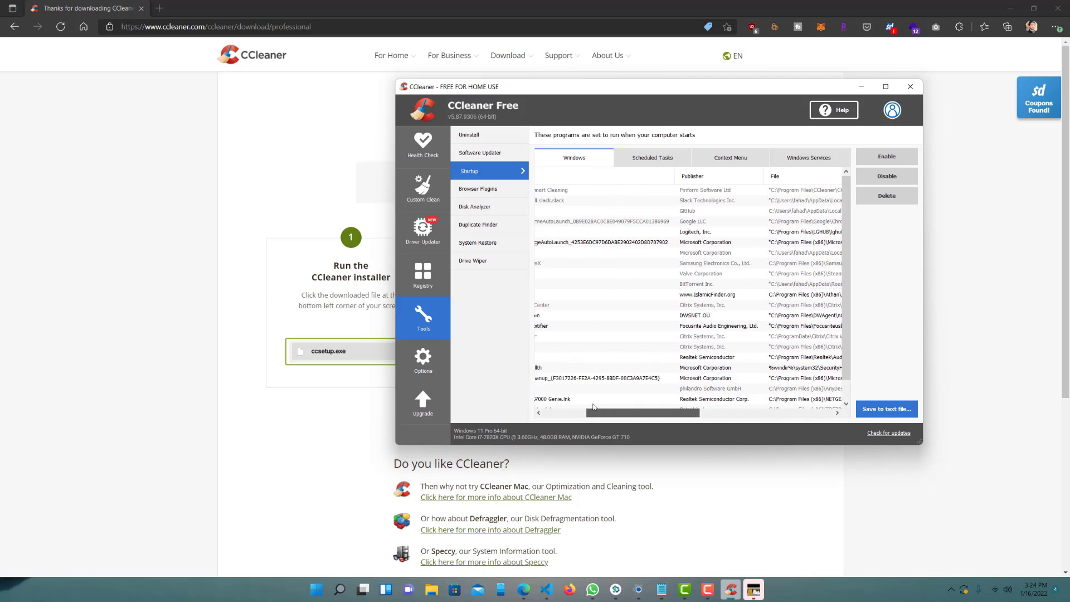
{"action": "scroll", "coordinate": [594, 407], "scroll_direction": "left", "scroll_amount": 3}
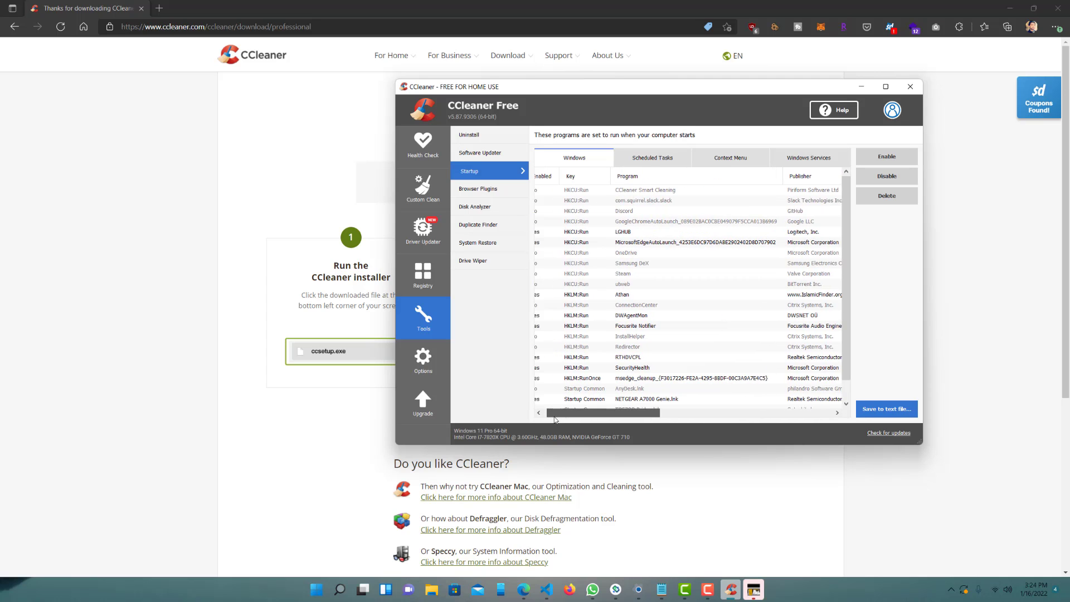
{"action": "scroll", "coordinate": [554, 420], "scroll_direction": "left", "scroll_amount": 1}
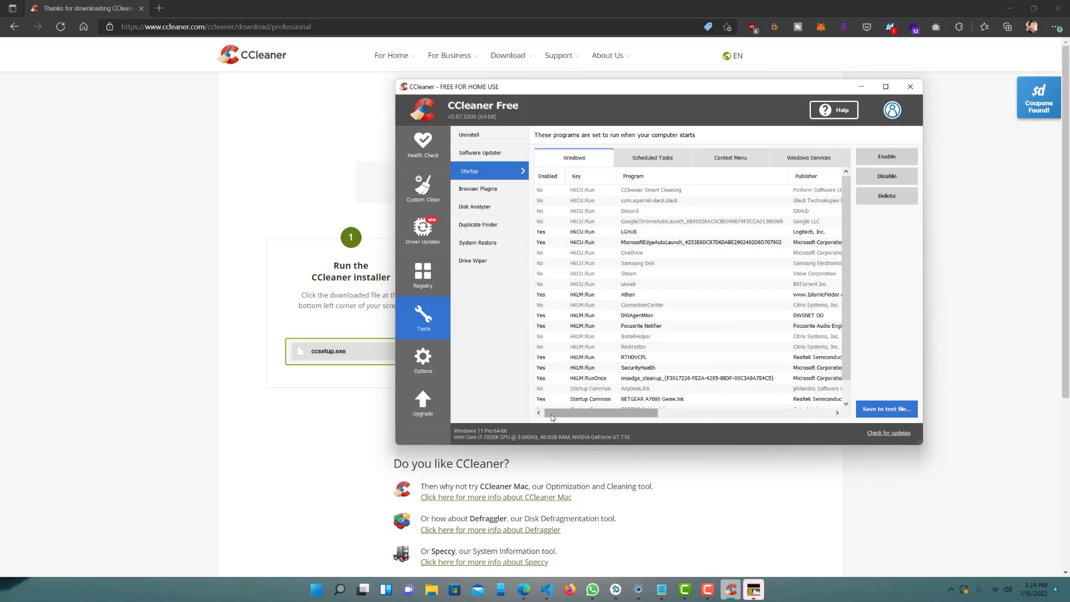
- Sort startup entries by the Enabled column and select NETGEAR A7000 Genie.lnk
{"action": "left_click", "coordinate": [550, 174]}
{"action": "scroll", "coordinate": [554, 223], "scroll_direction": "down", "scroll_amount": 1}
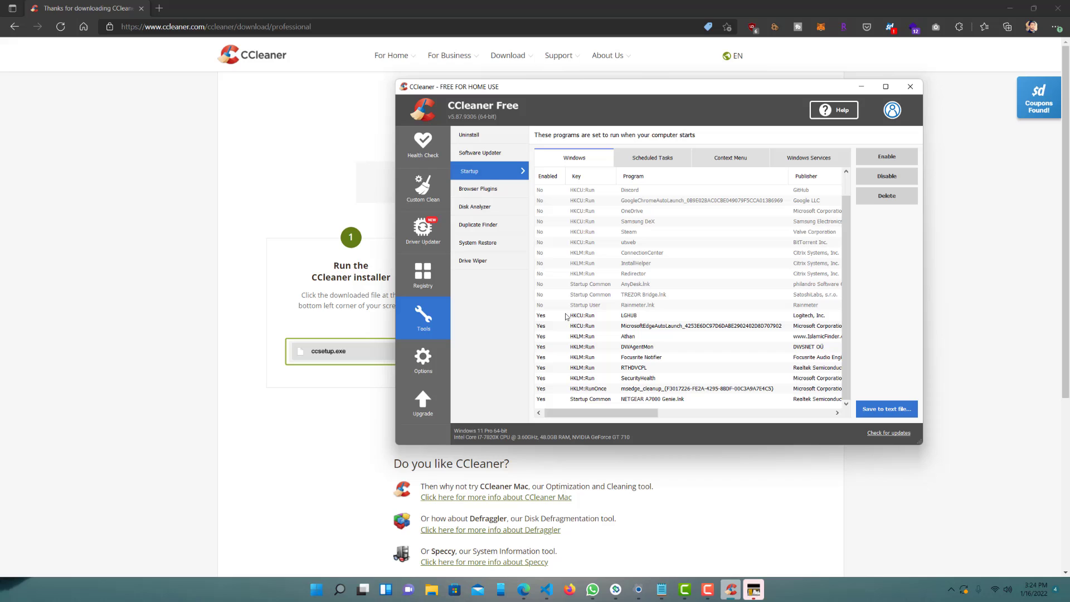
{"action": "key", "text": "alt+Tab"}
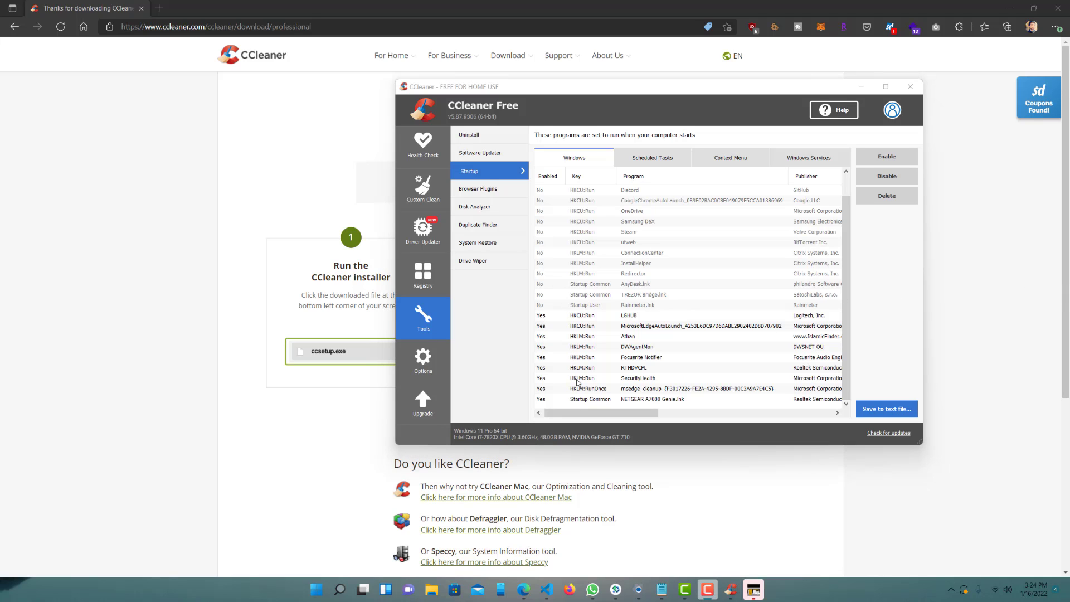
{"action": "left_click", "coordinate": [649, 413]}
{"action": "mouse_move", "coordinate": [647, 411]}
{"action": "left_mouse_down"}
{"action": "mouse_move", "coordinate": [726, 412]}
{"action": "mouse_move", "coordinate": [645, 412]}
{"action": "left_mouse_up"}
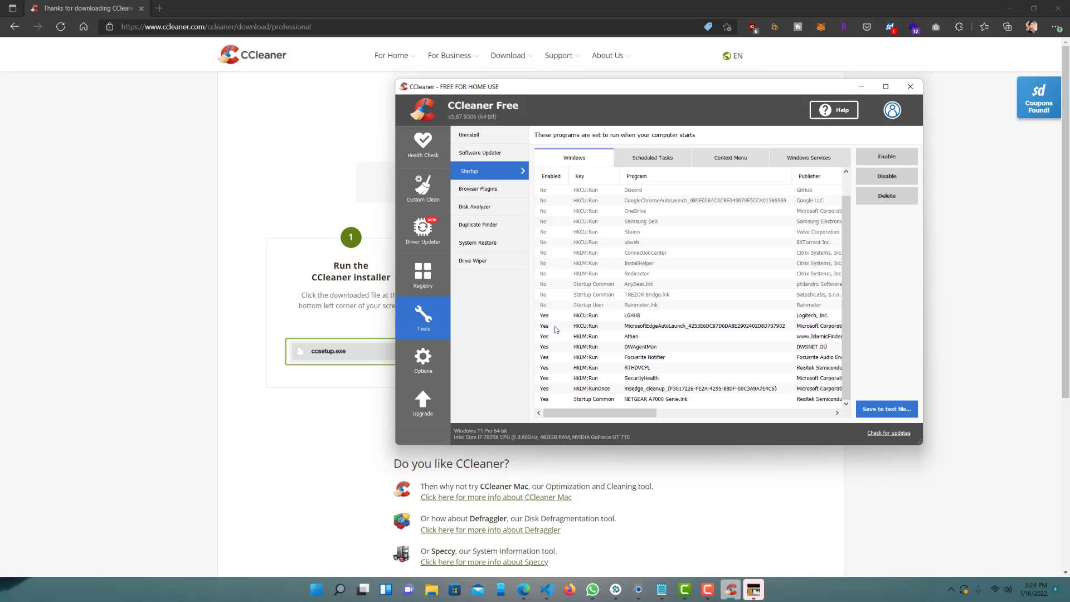
{"action": "left_click", "coordinate": [599, 403]}
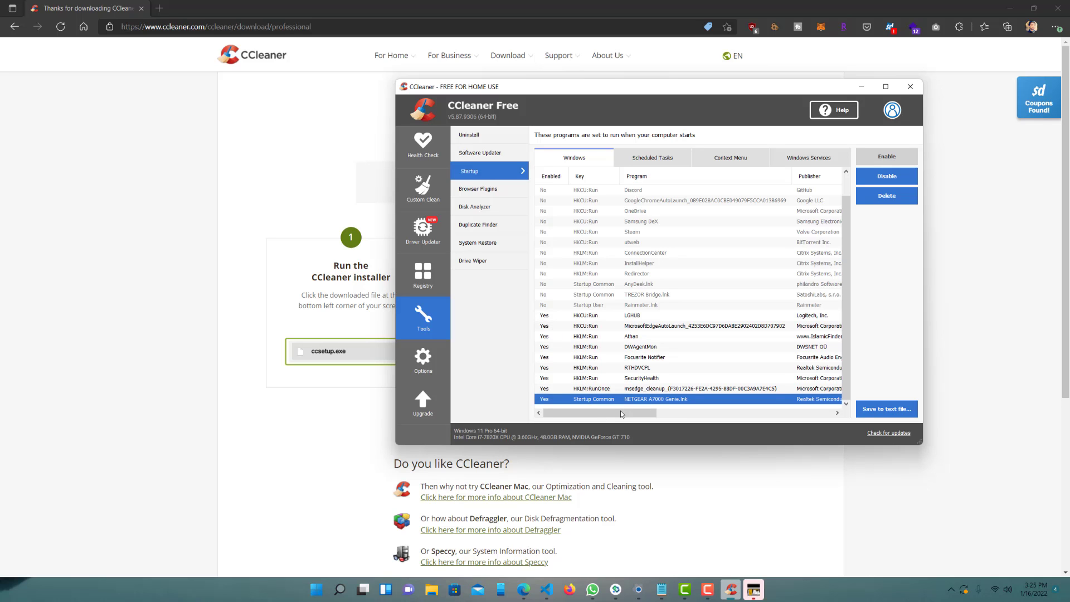
{"action": "left_click_drag", "start_coordinate": [620, 410], "coordinate": [683, 418]}
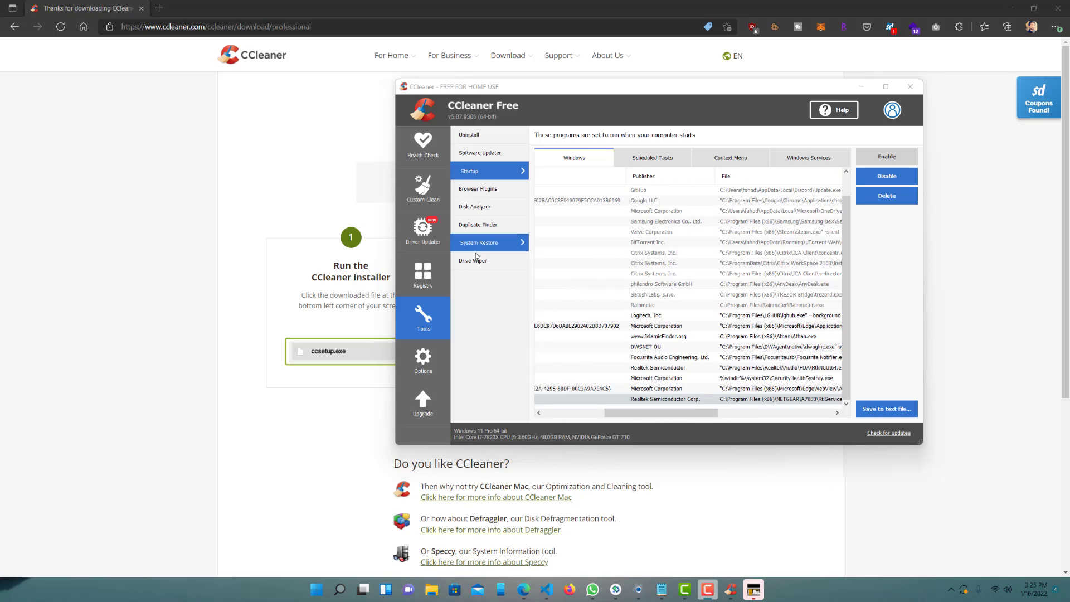
- Start a Health Check and untick Edge Chromium so it stays open during analysis
{"action": "left_click", "coordinate": [422, 187]}
{"action": "left_click", "coordinate": [418, 141]}
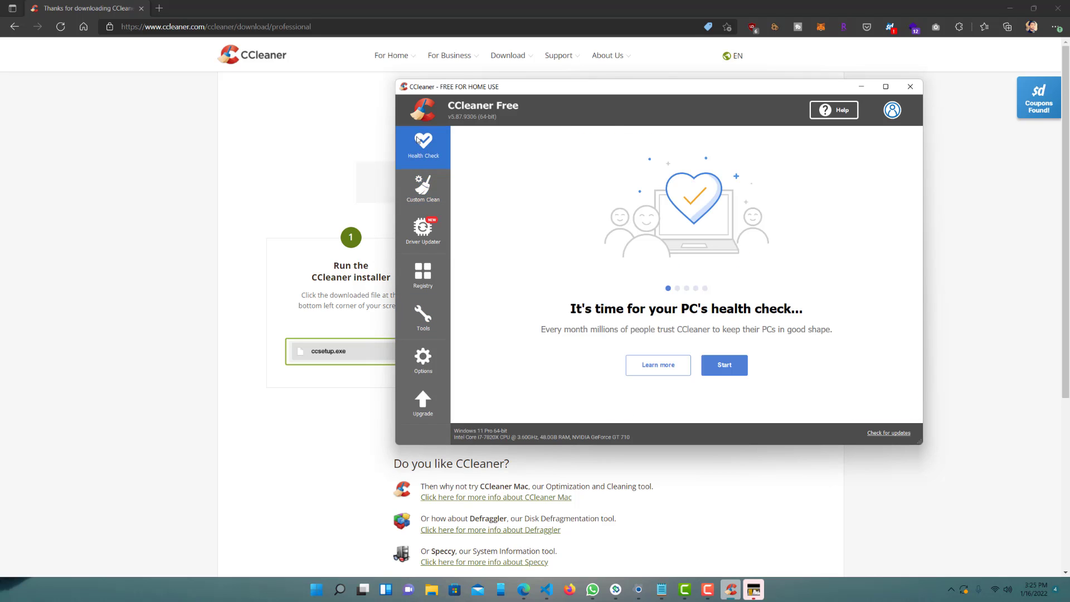
{"action": "left_click", "coordinate": [727, 369]}
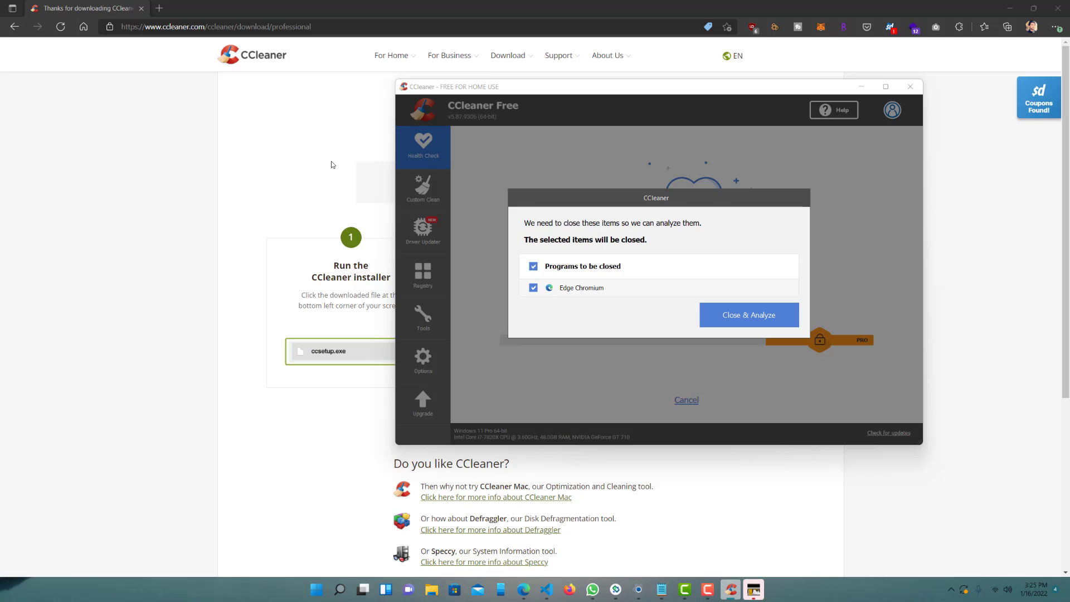
{"action": "left_click", "coordinate": [533, 287]}
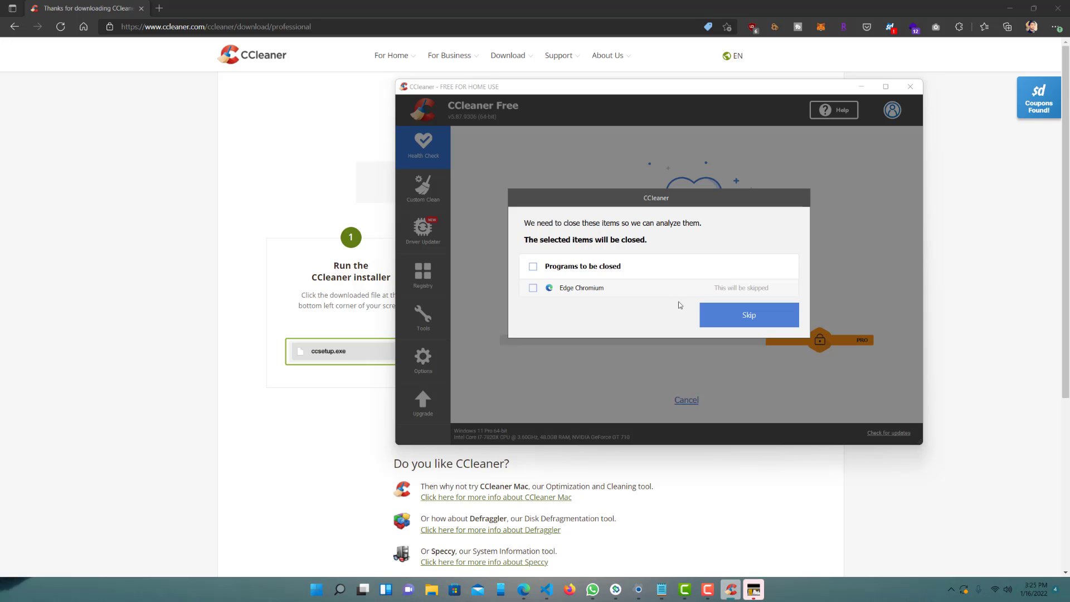
- Skip closing programs to run the scan, then clean the 508 trackers and 2,520 MB junk
{"action": "left_click", "coordinate": [719, 316]}
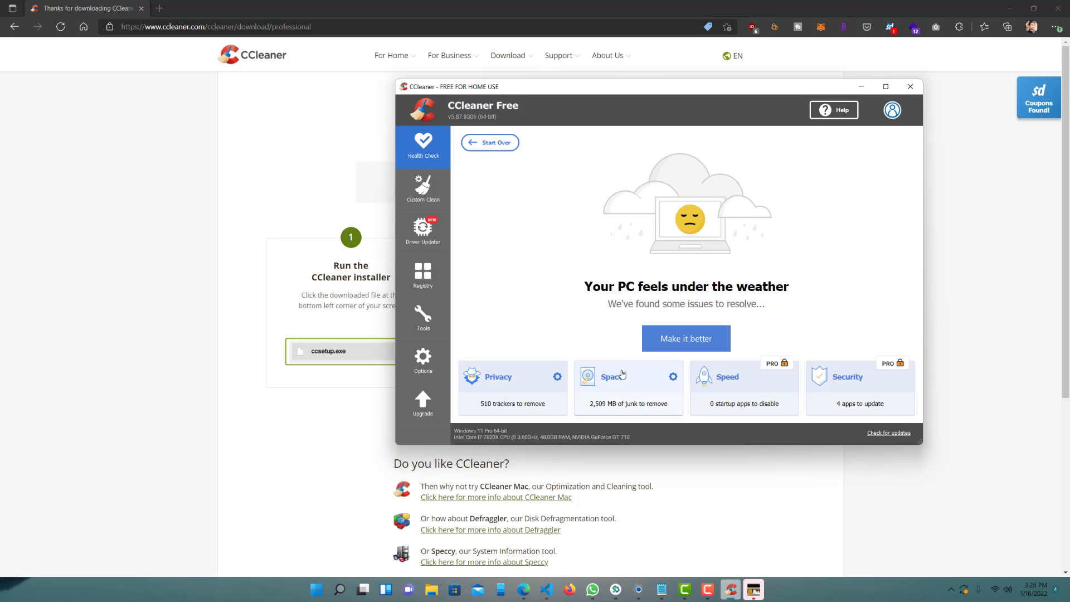
{"action": "left_click", "coordinate": [685, 348]}
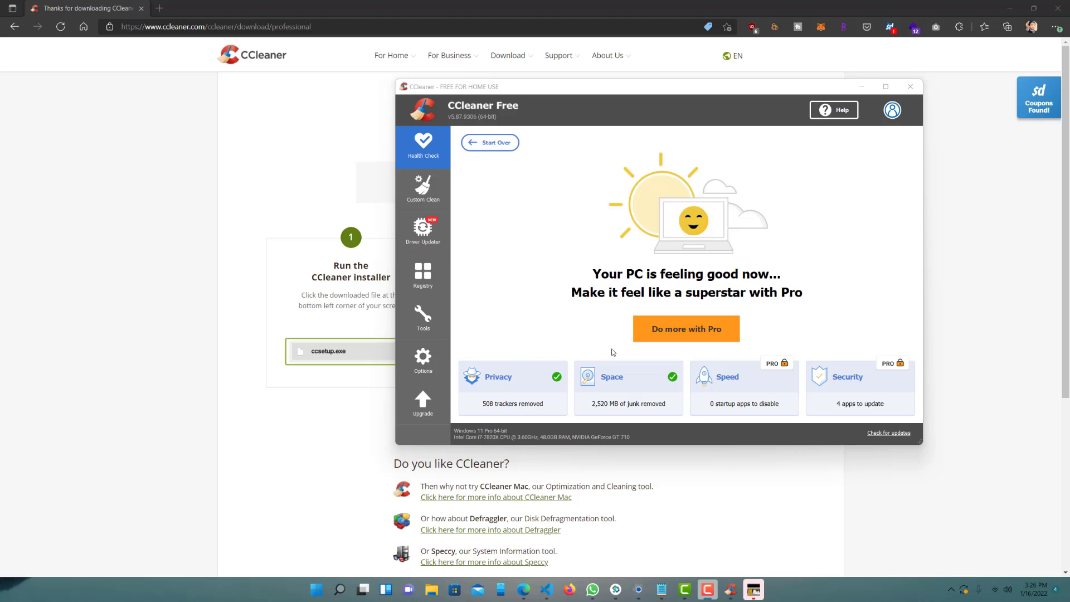
- Review the Space and Privacy cleanup details, then return to the Custom Clean page
{"action": "left_click", "coordinate": [645, 386]}
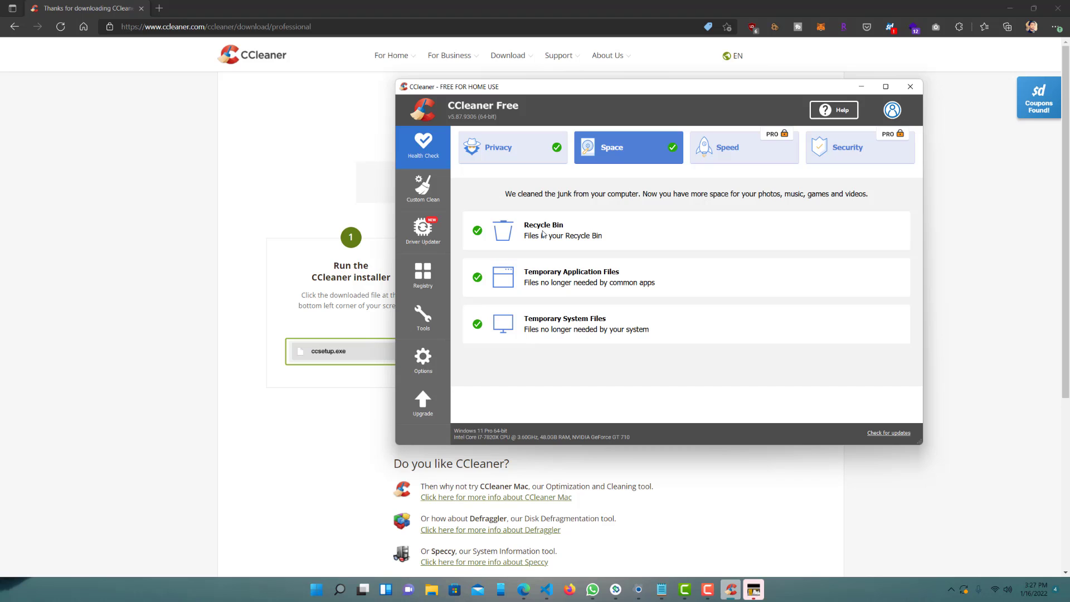
{"action": "left_click", "coordinate": [534, 163]}
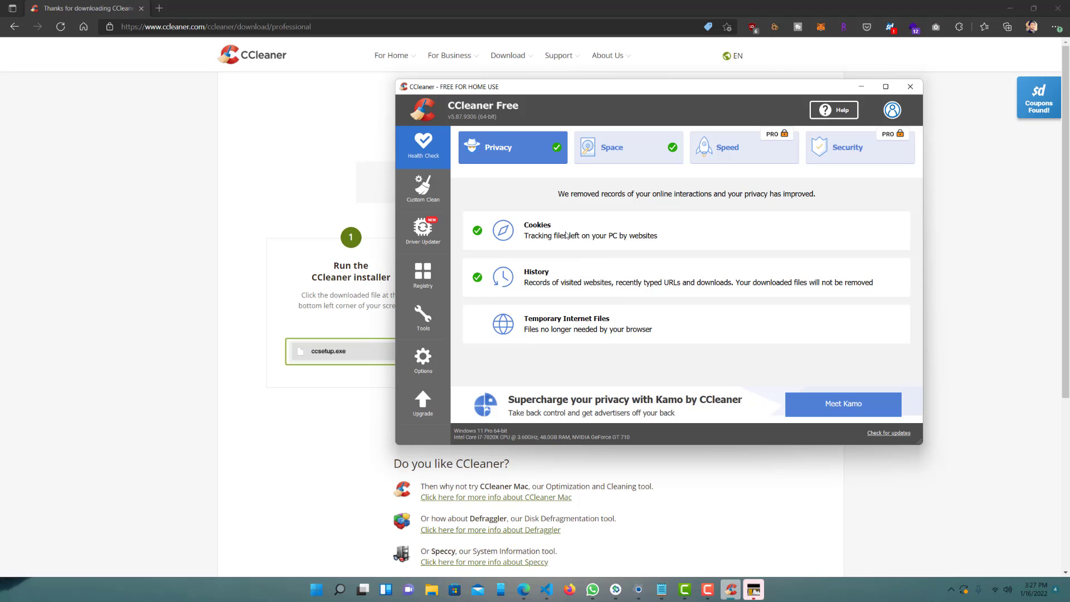
{"action": "left_click", "coordinate": [605, 158]}
{"action": "left_click", "coordinate": [421, 181]}
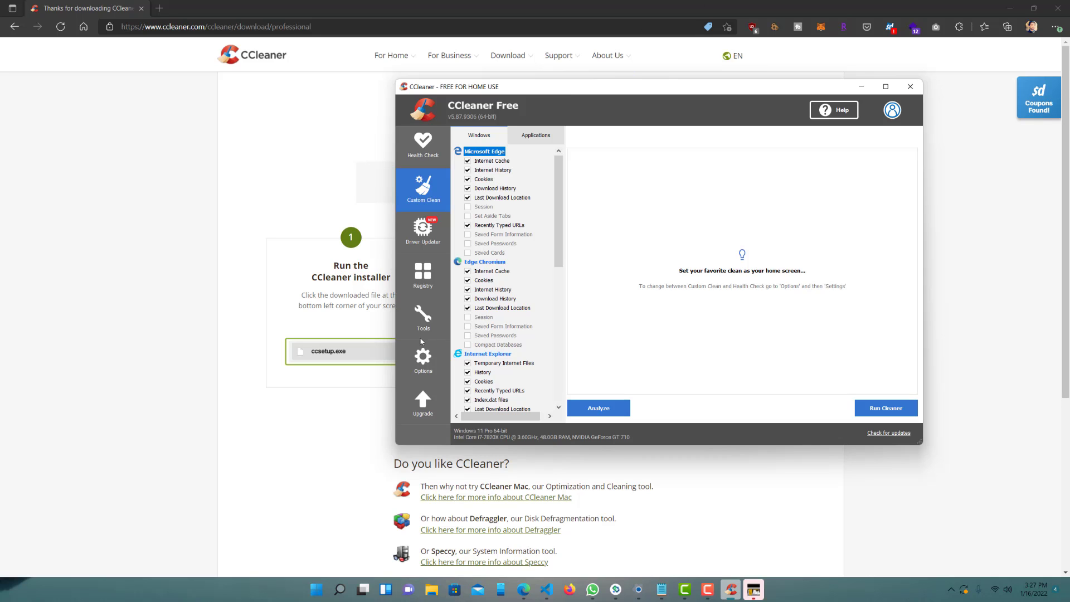
- Show the Health Check Privacy results confirming cookies and history were removed
{"action": "left_click", "coordinate": [430, 162]}
{"action": "left_click", "coordinate": [474, 148]}
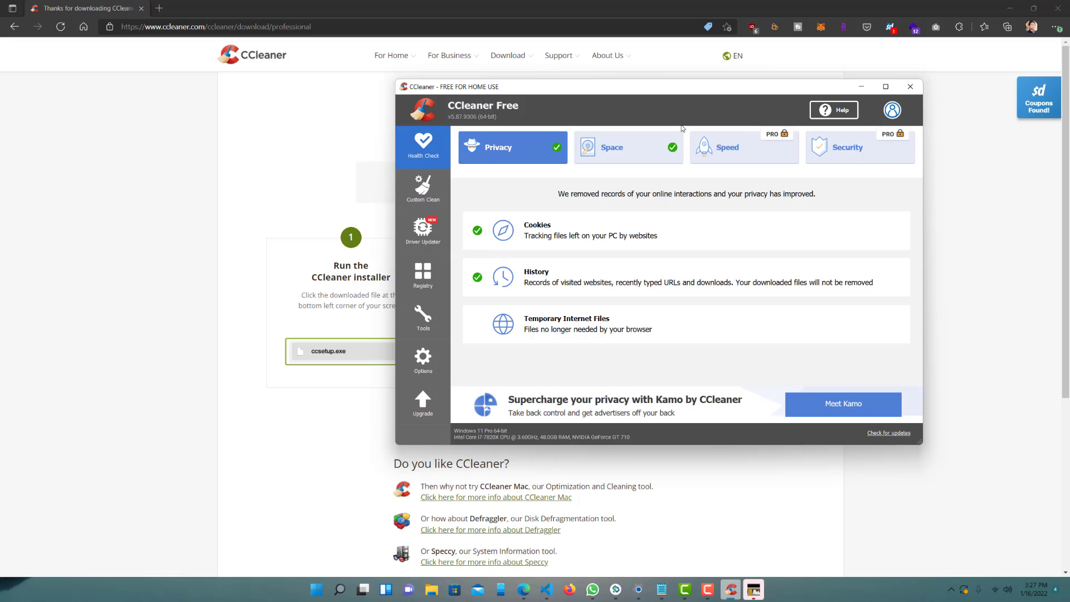